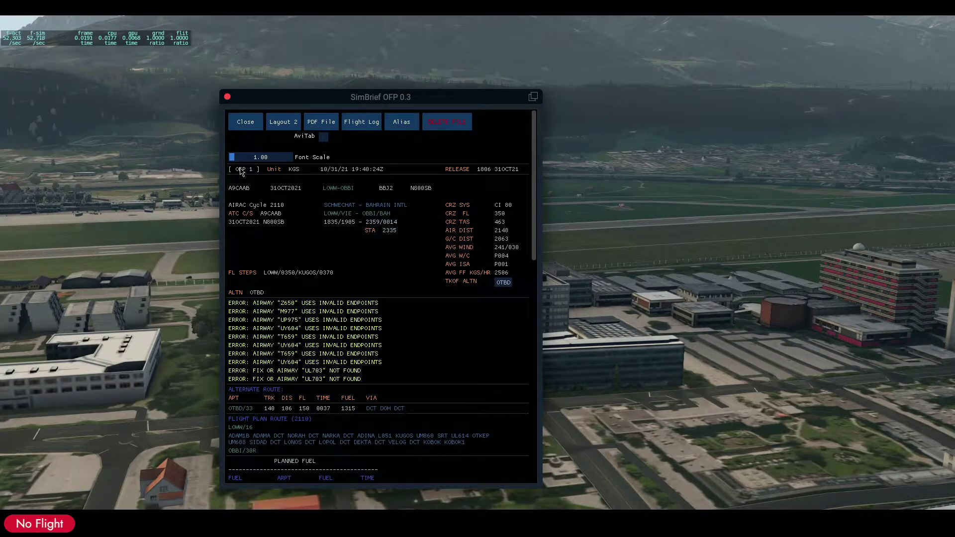
- Preview slightly larger OFP text with the Font Scale slider, then return to 1.00
mouse_move(232, 160)
left_mouse_down()
mouse_move(289, 166)
mouse_move(232, 161)
left_mouse_up()
scroll(294, 219, "down", 1)
scroll(263, 204, "up", 1)
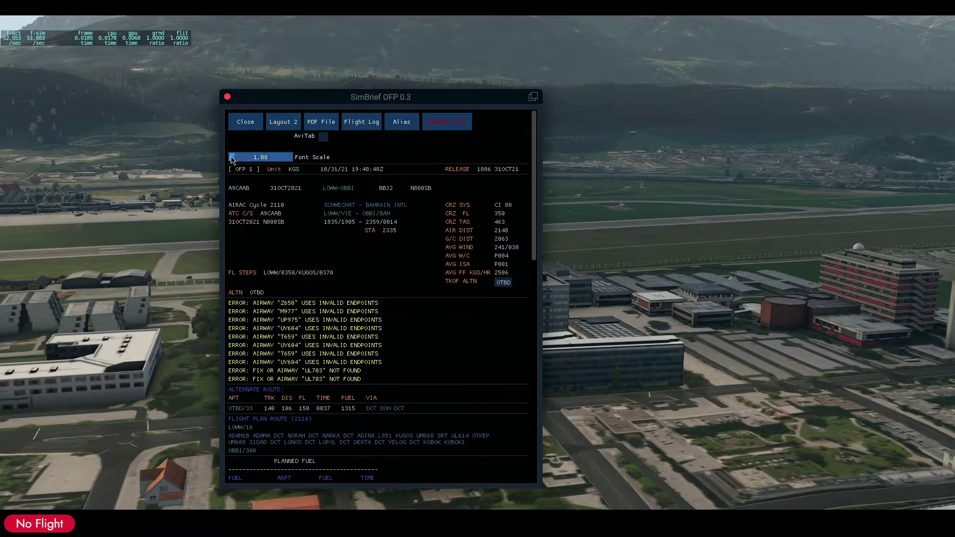
mouse_move(232, 159)
left_mouse_down()
mouse_move(254, 161)
mouse_move(231, 165)
left_mouse_up()
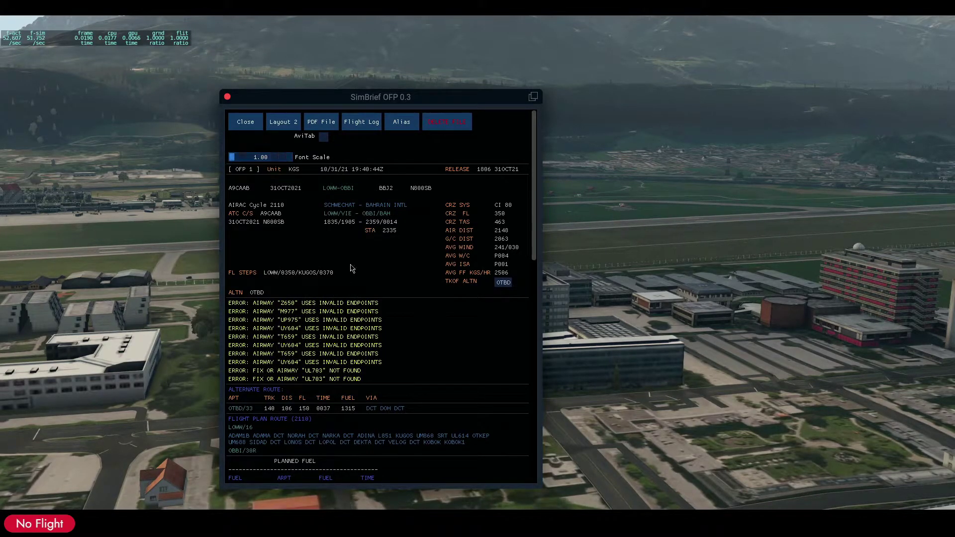
scroll(380, 291, "down", 1)
scroll(480, 359, "up", 1)
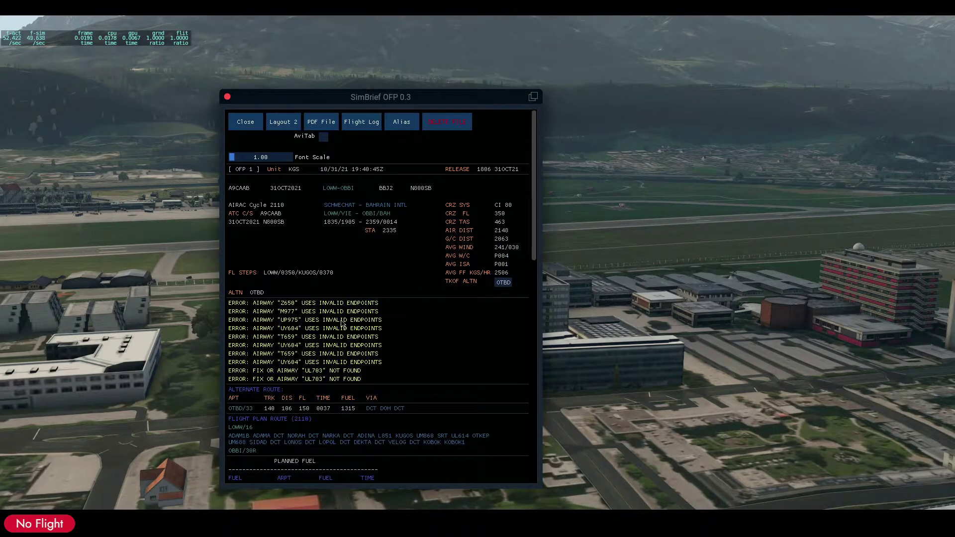
- Raise the OFP font scale to 1.19, then 1.32, and scroll to TIMES and WEIGHTS
left_click(260, 162)
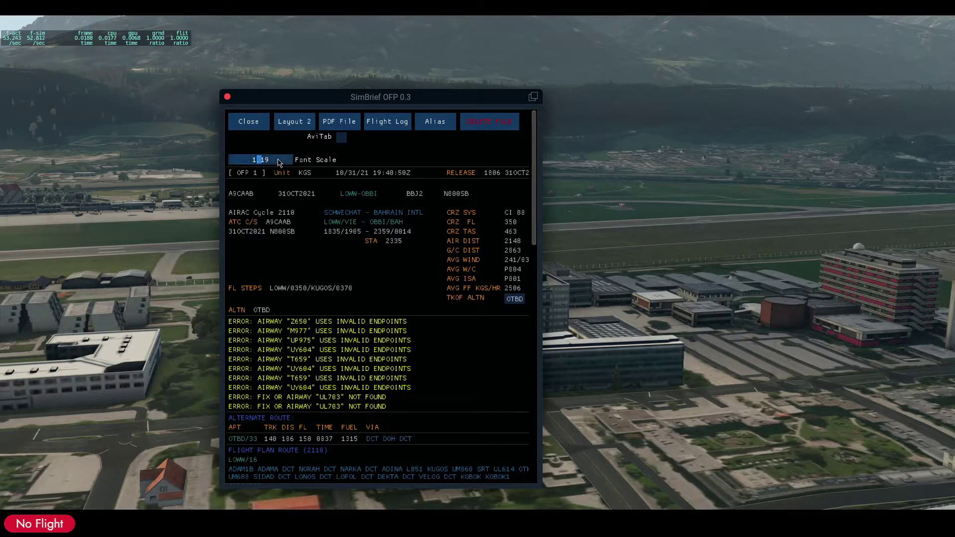
left_click(278, 162)
scroll(533, 192, "down", 2)
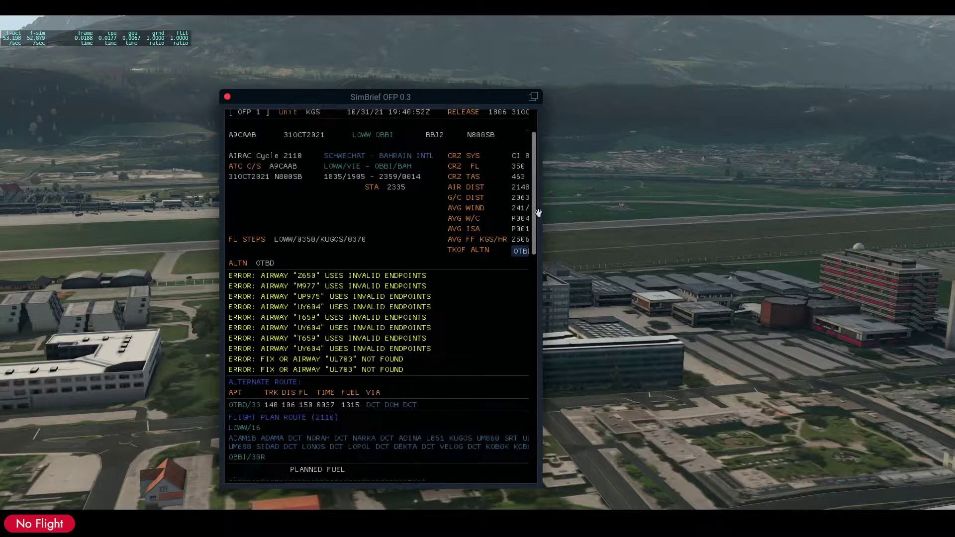
scroll(535, 212, "up", 2)
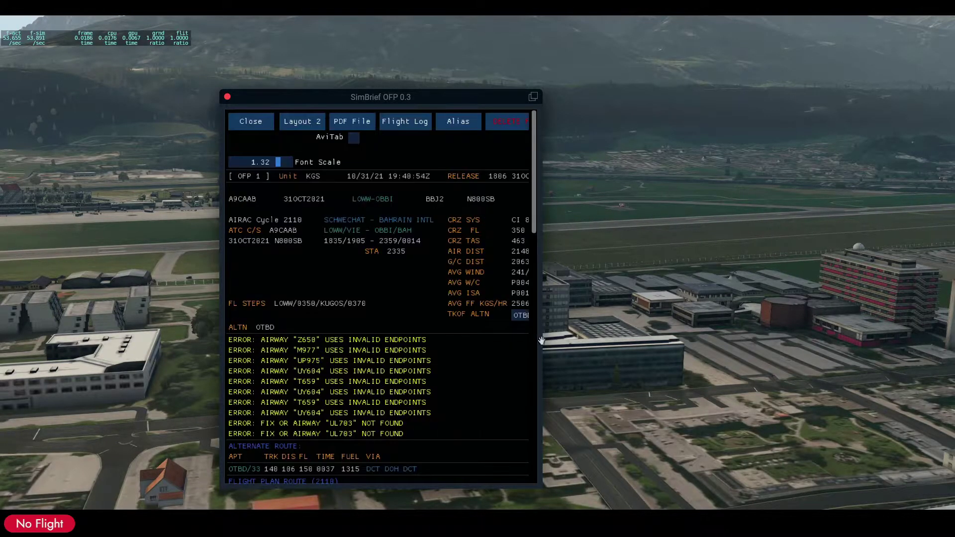
left_click_drag(534, 221, 536, 392)
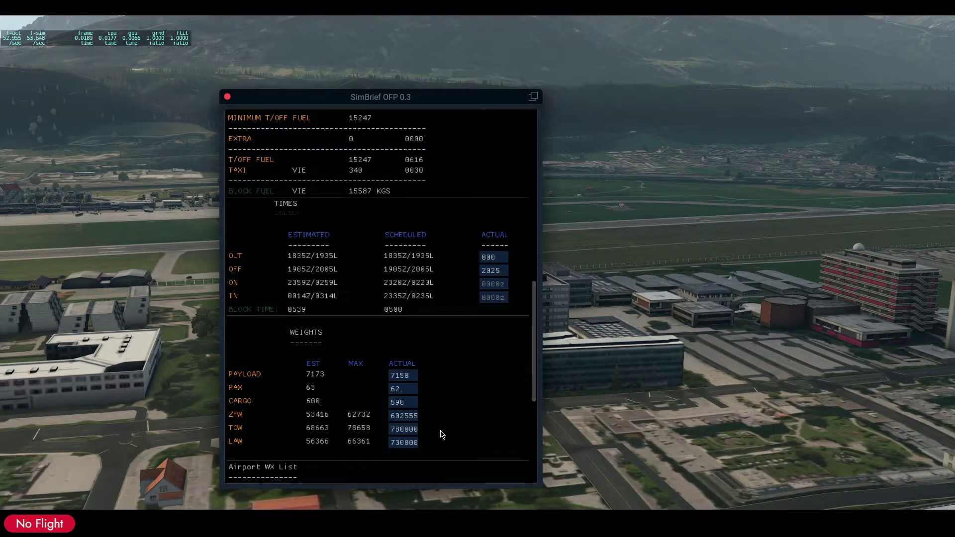
- Scroll to the Airport WX List and drag the OFP font scale back to 1.00
left_click_drag(535, 369, 550, 272)
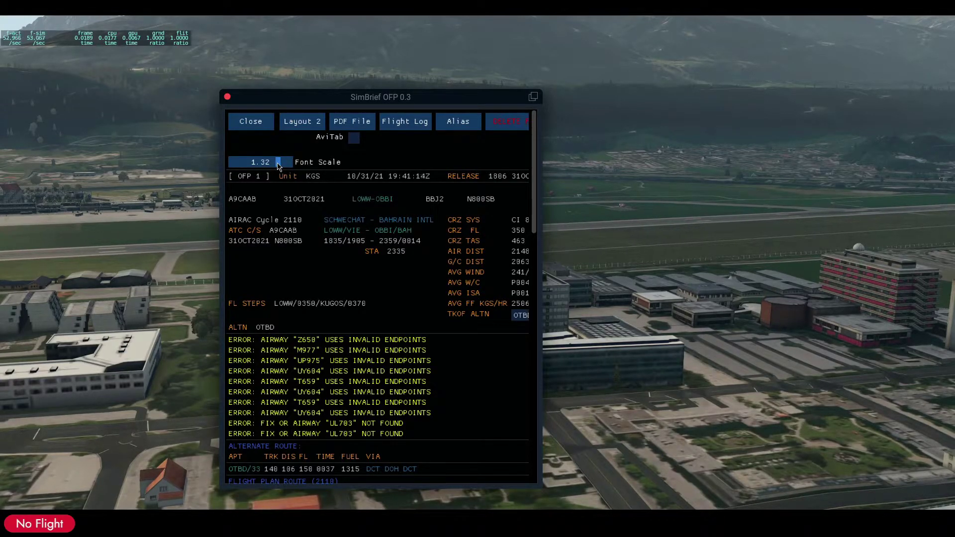
left_click_drag(278, 165, 215, 164)
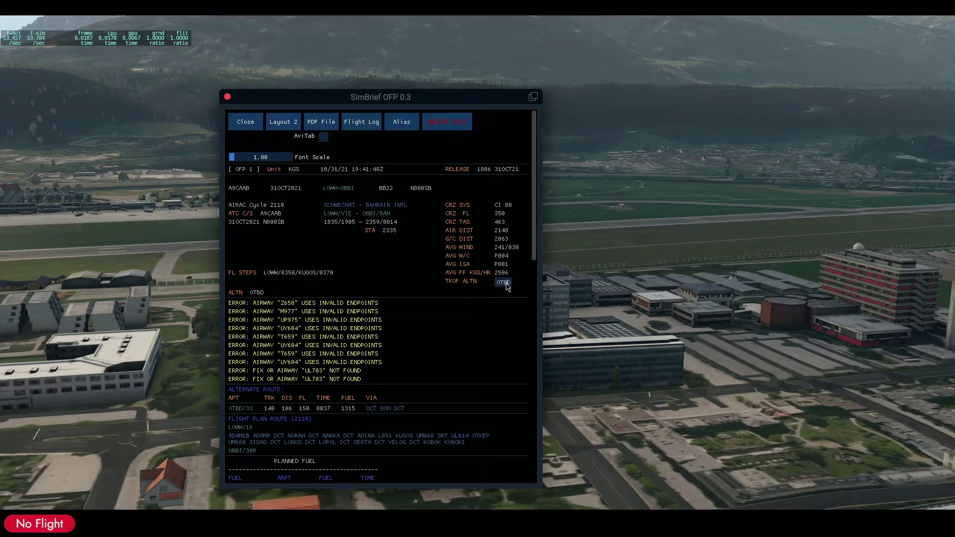
scroll(498, 302, "down", 2)
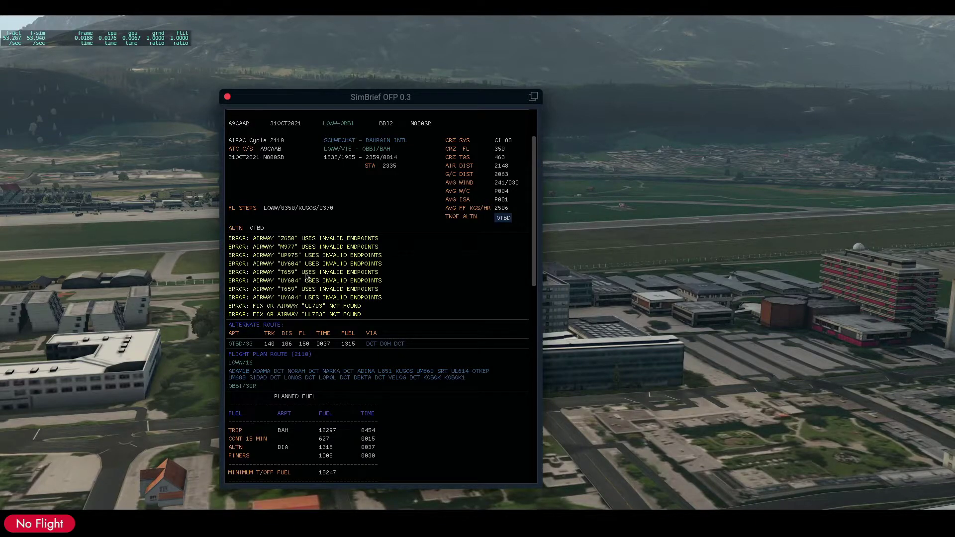
- Scroll down through the OFP to review the flight plan sections
scroll(336, 248, "down", 2)
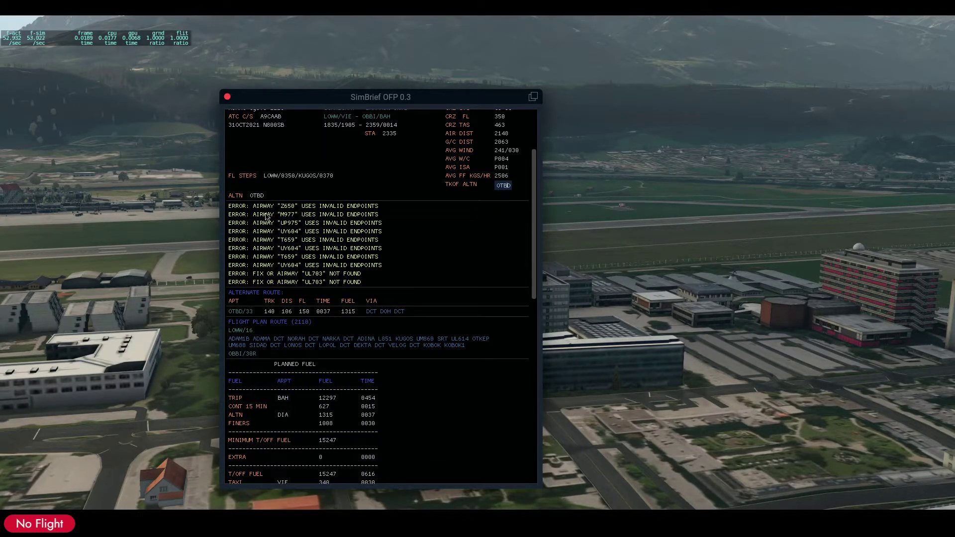
scroll(339, 238, "down", 10)
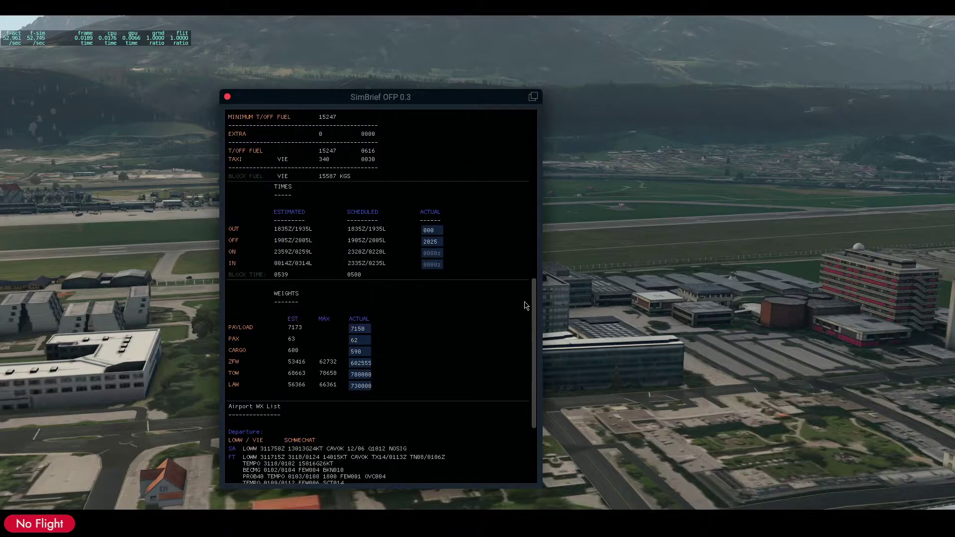
scroll(493, 287, "down", 3)
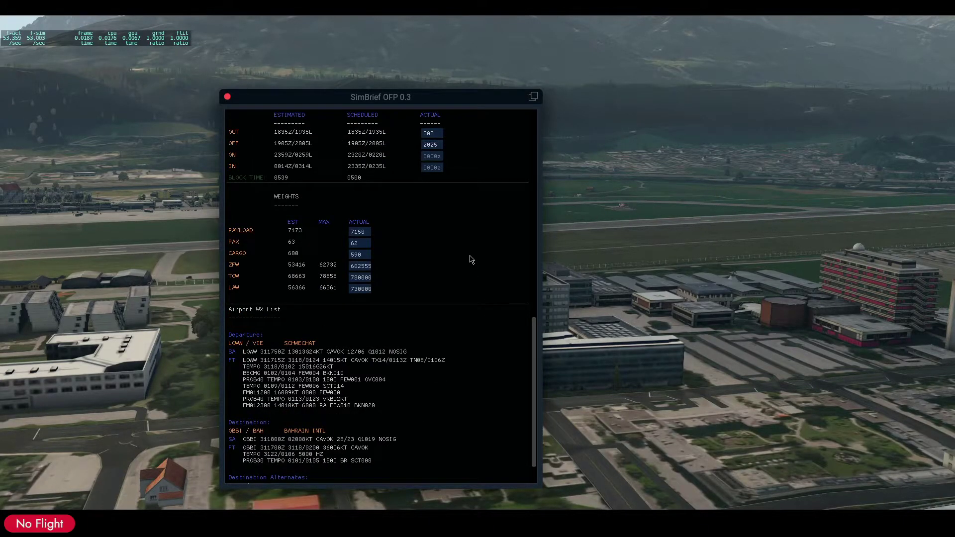
scroll(483, 239, "up", 6)
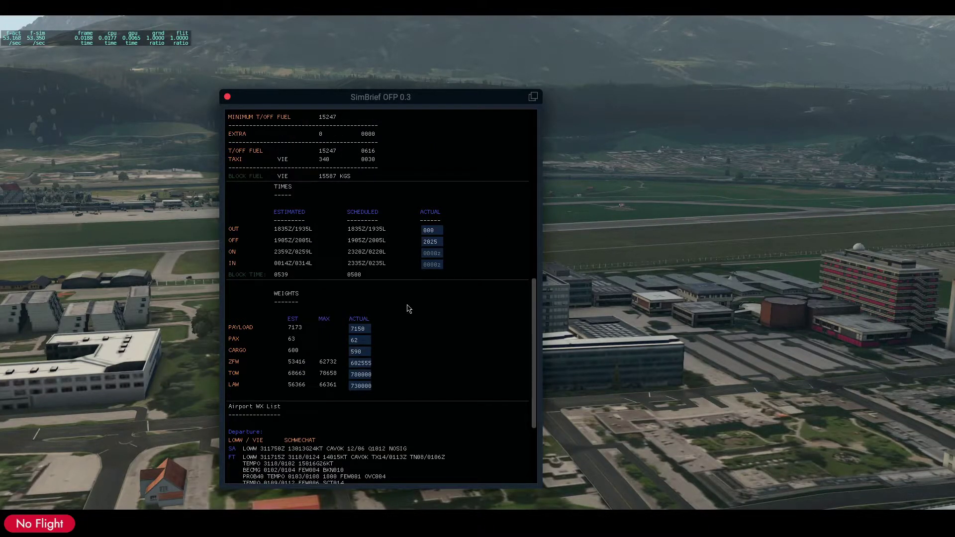
scroll(408, 309, "down", 4)
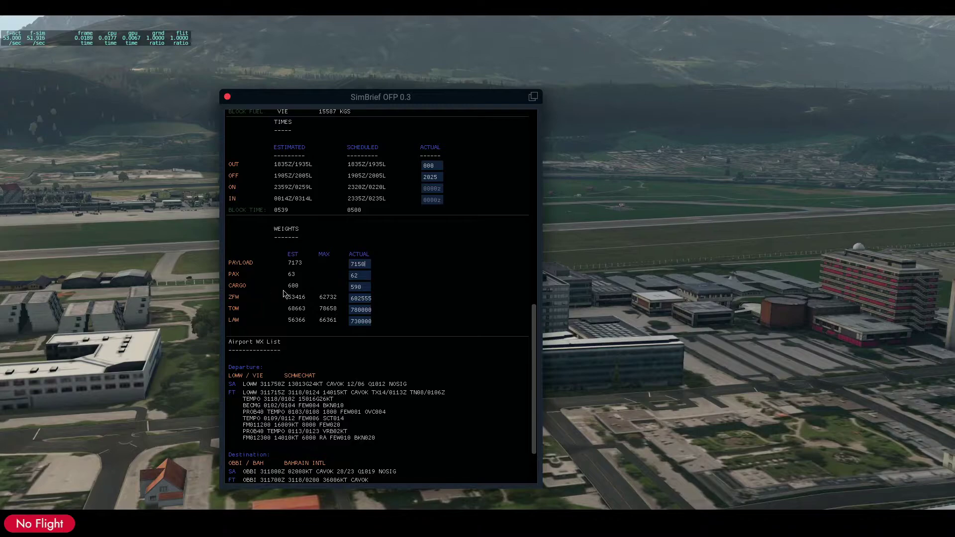
- Select the PAYLOAD actual weight field, then return to the top of the OFP
left_click(367, 265)
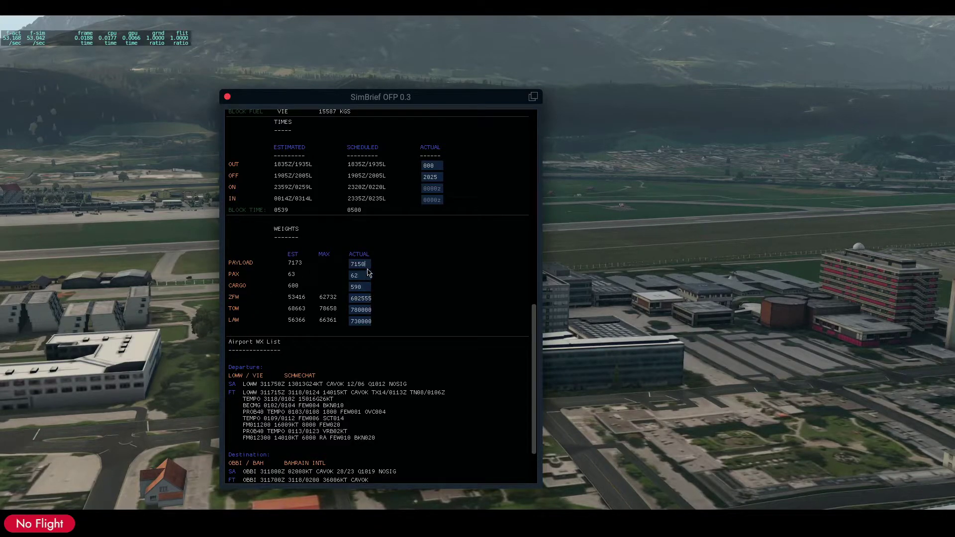
scroll(400, 294, "up", 10)
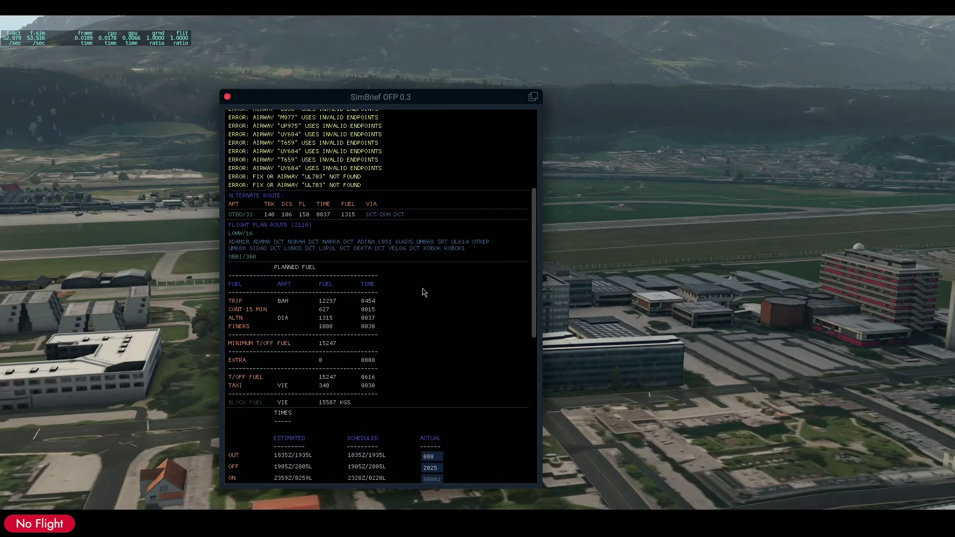
scroll(425, 293, "up", 7)
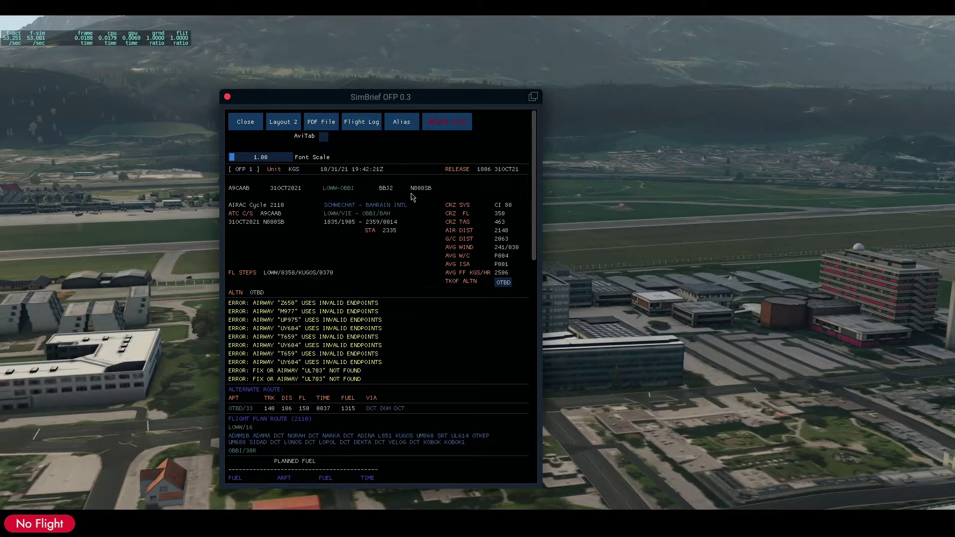
- Open the Flight Log waypoint table and move its window to the screen centre
left_click(362, 127)
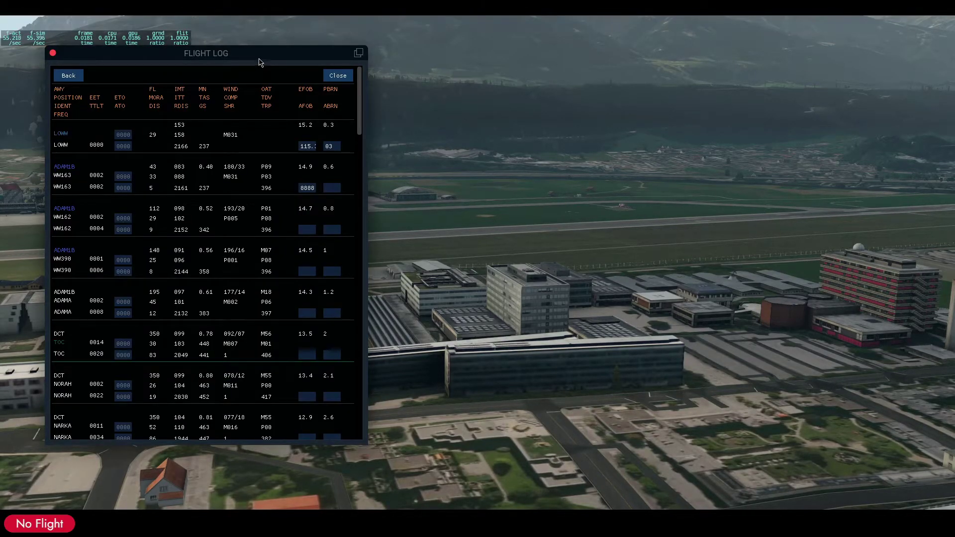
left_click_drag(259, 62, 442, 107)
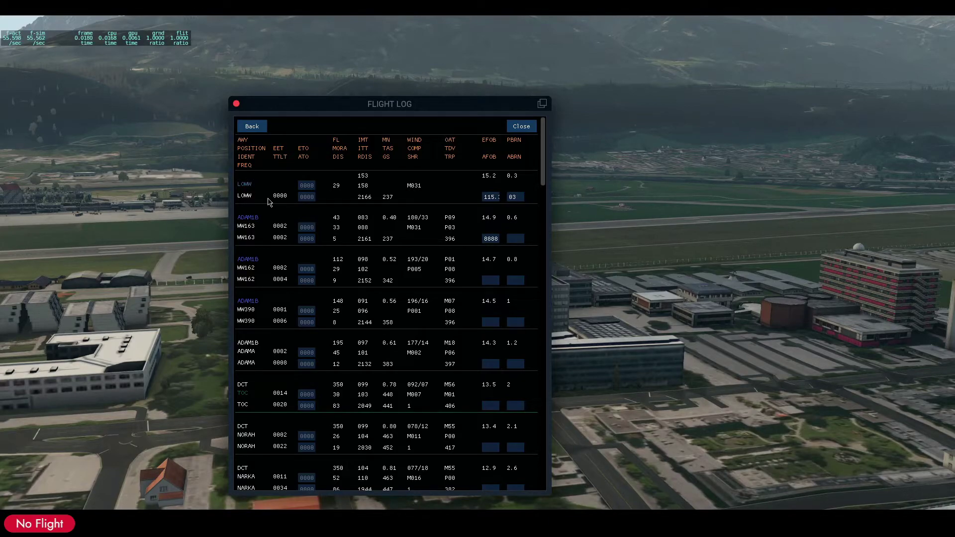
scroll(310, 167, "down", 3)
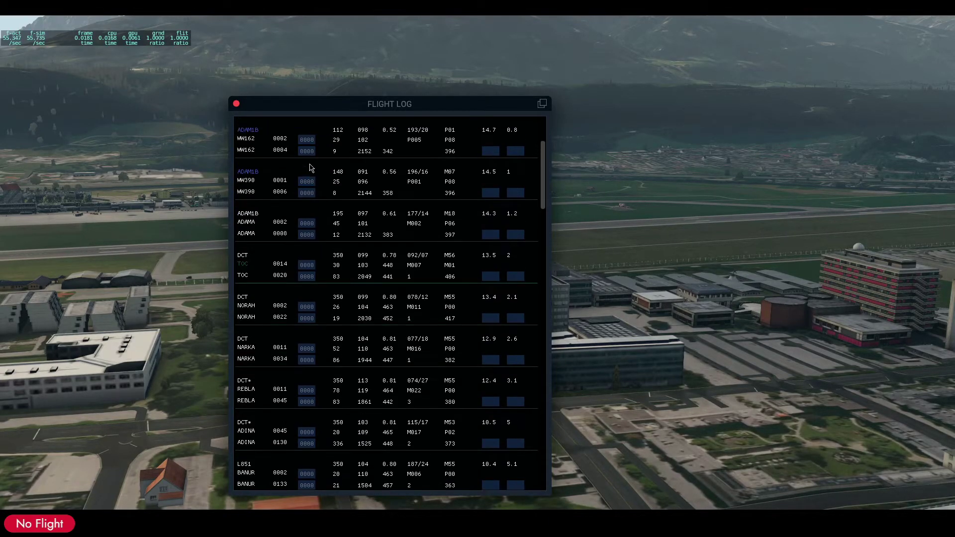
scroll(309, 167, "up", 3)
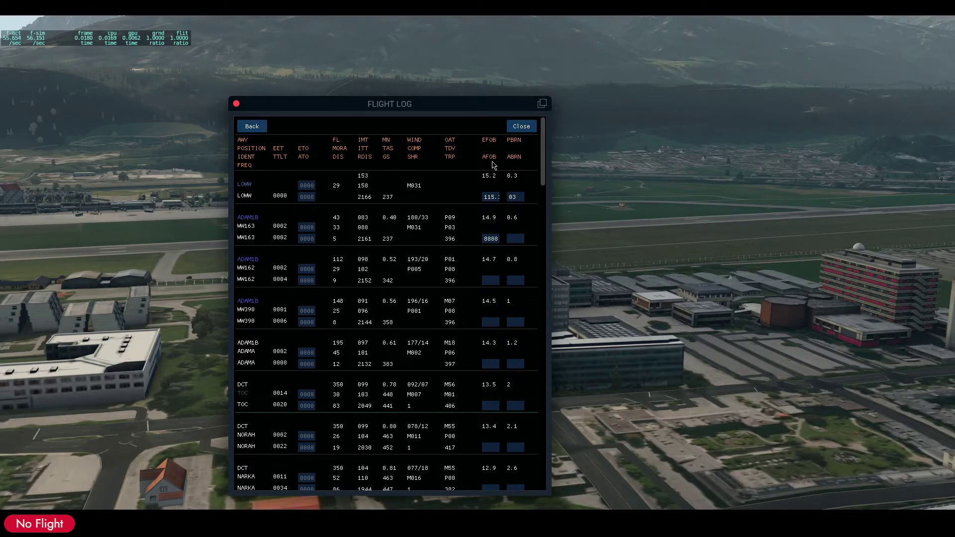
left_click(491, 198)
left_click(516, 197)
scroll(482, 277, "down", 20)
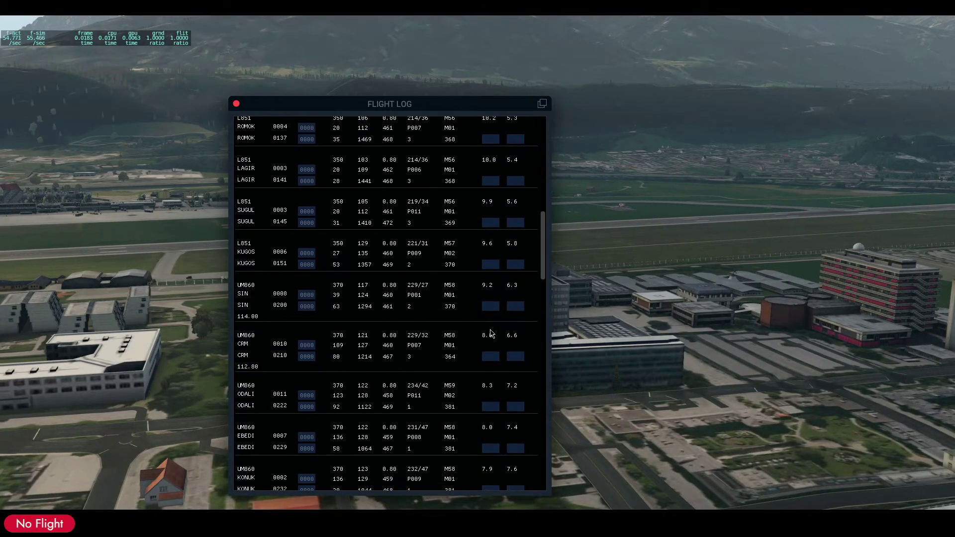
scroll(472, 383, "down", 15)
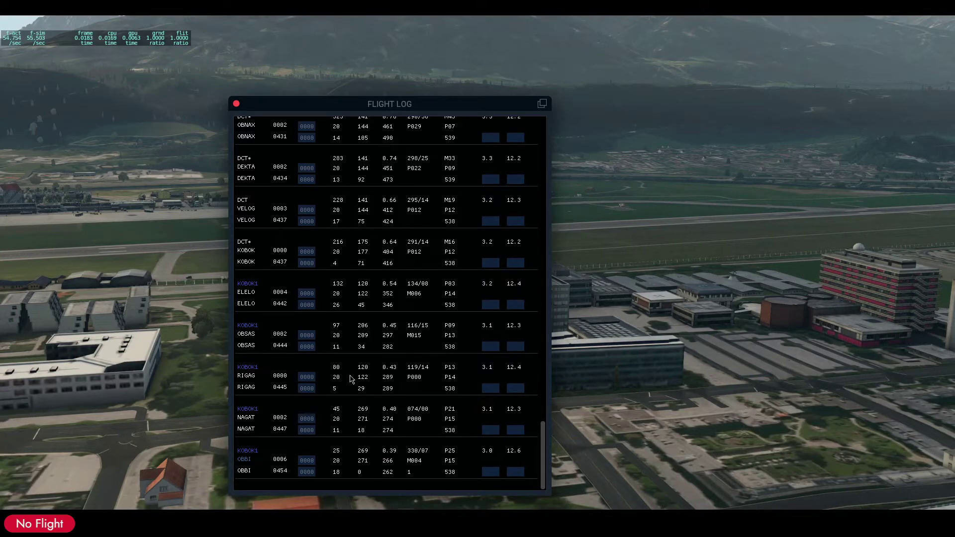
scroll(351, 381, "up", 4)
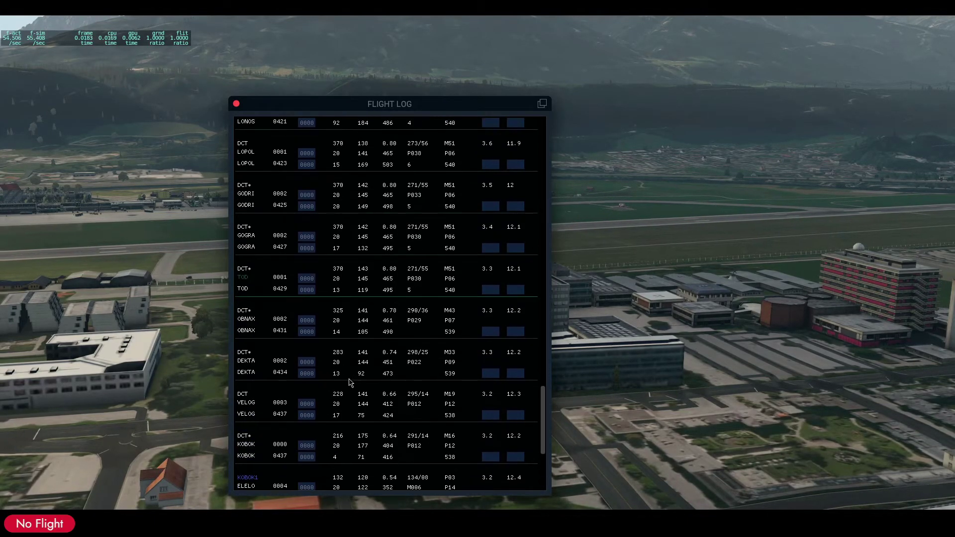
scroll(395, 316, "up", 12)
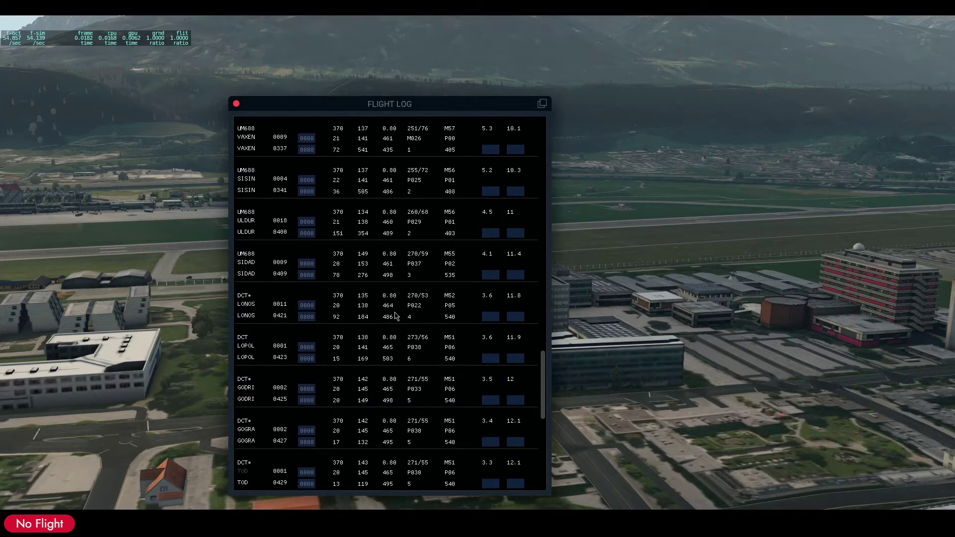
scroll(395, 316, "up", 10)
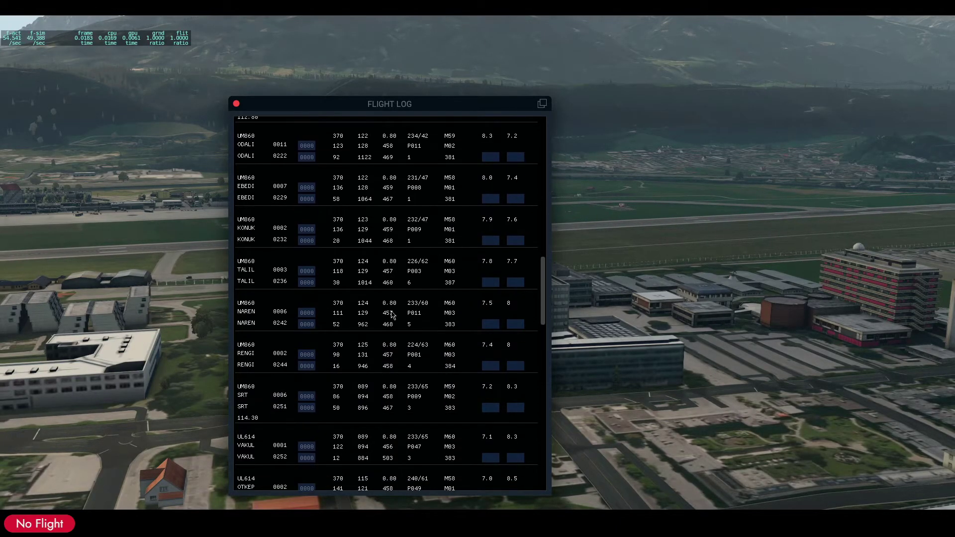
scroll(392, 315, "up", 12)
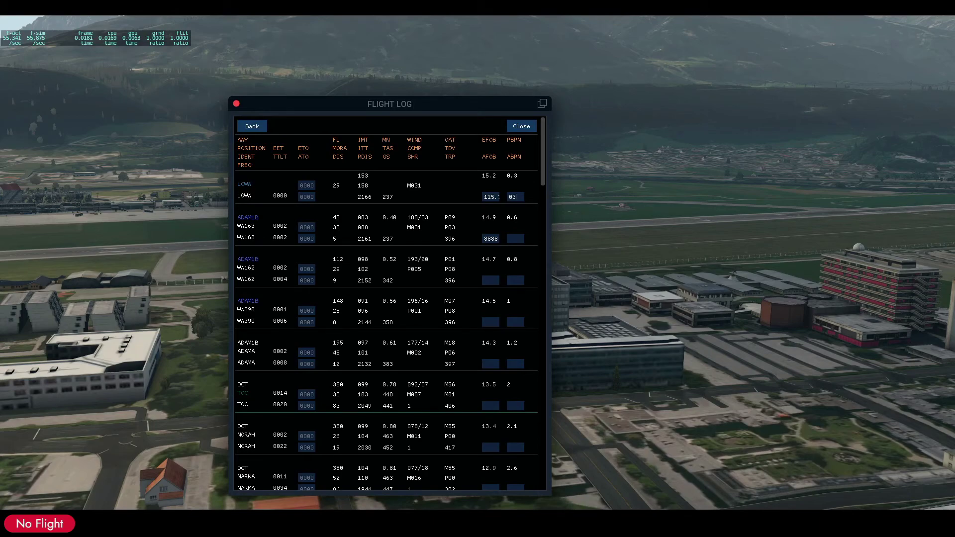
left_click(515, 197)
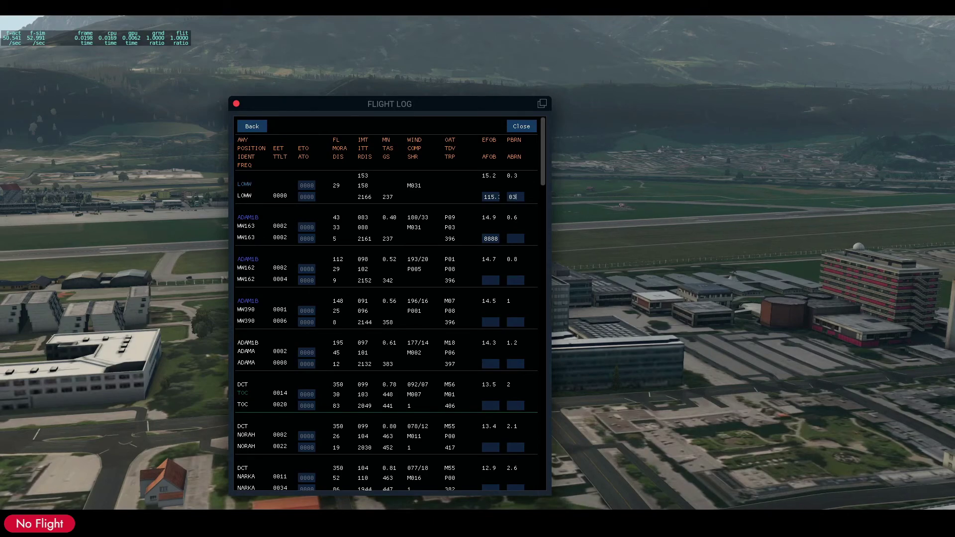